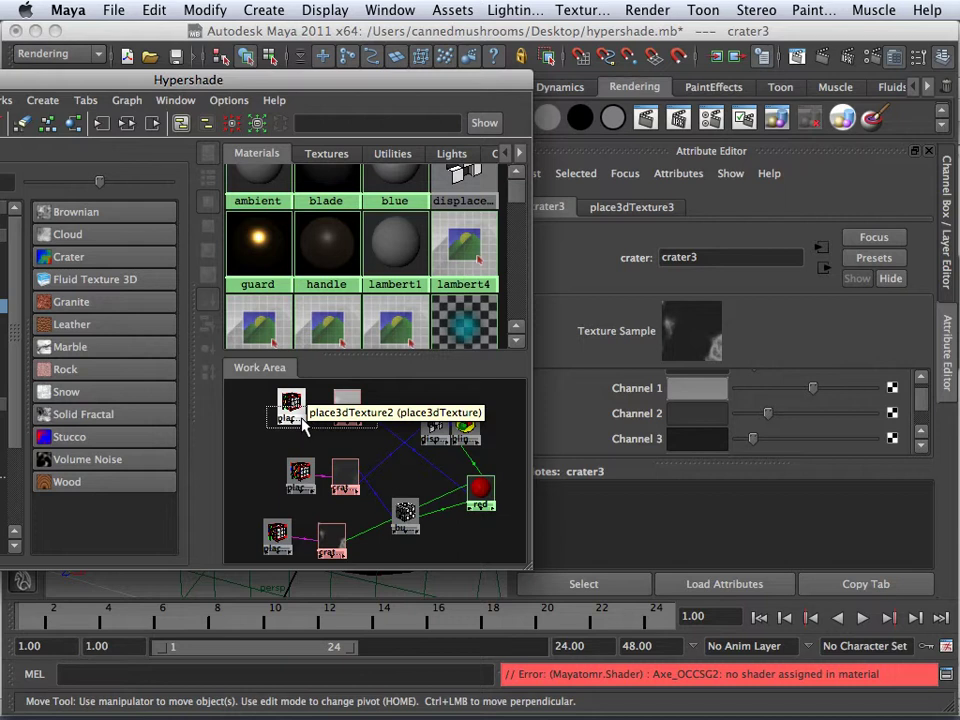
Delete the crater3 texture and its placement node from the red material's shading network.
left_click(370, 401)
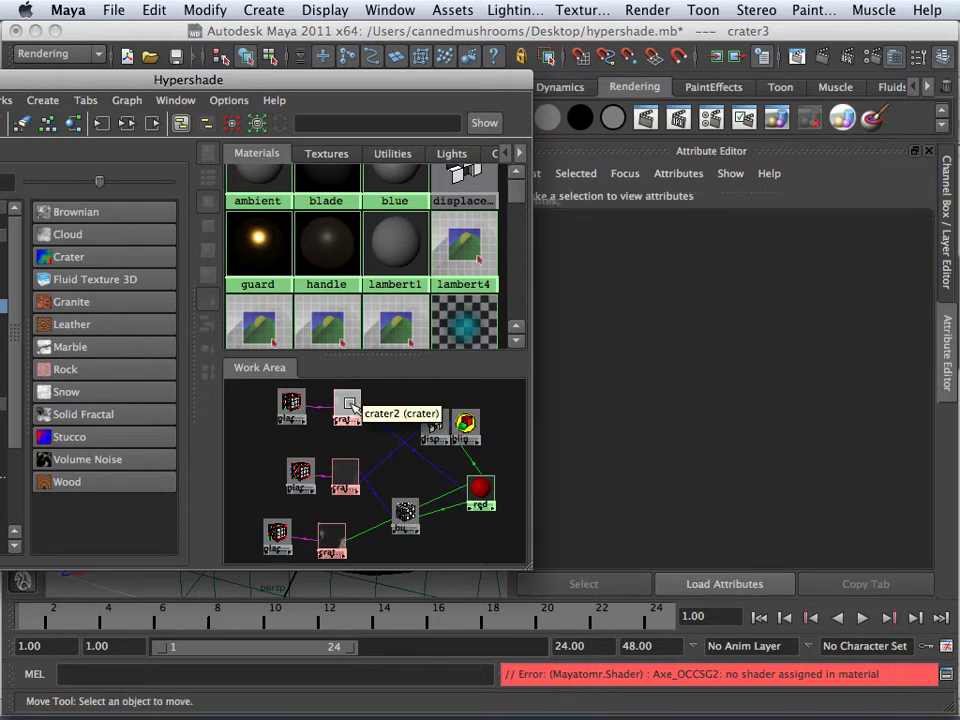
left_click(348, 404)
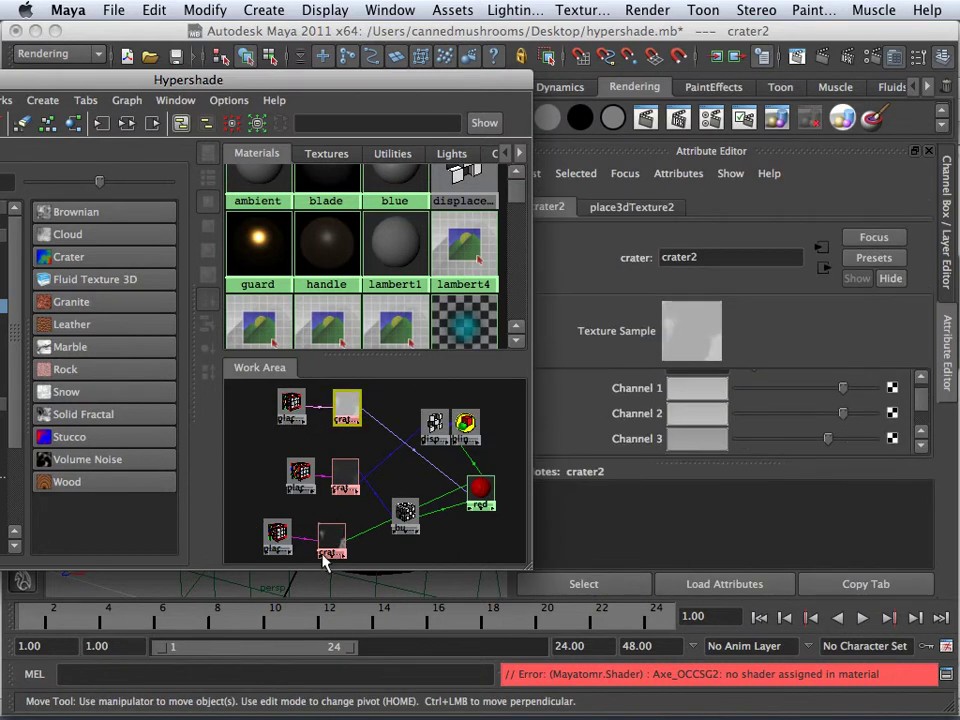
left_click_drag(322, 555, 339, 565)
key("Delete")
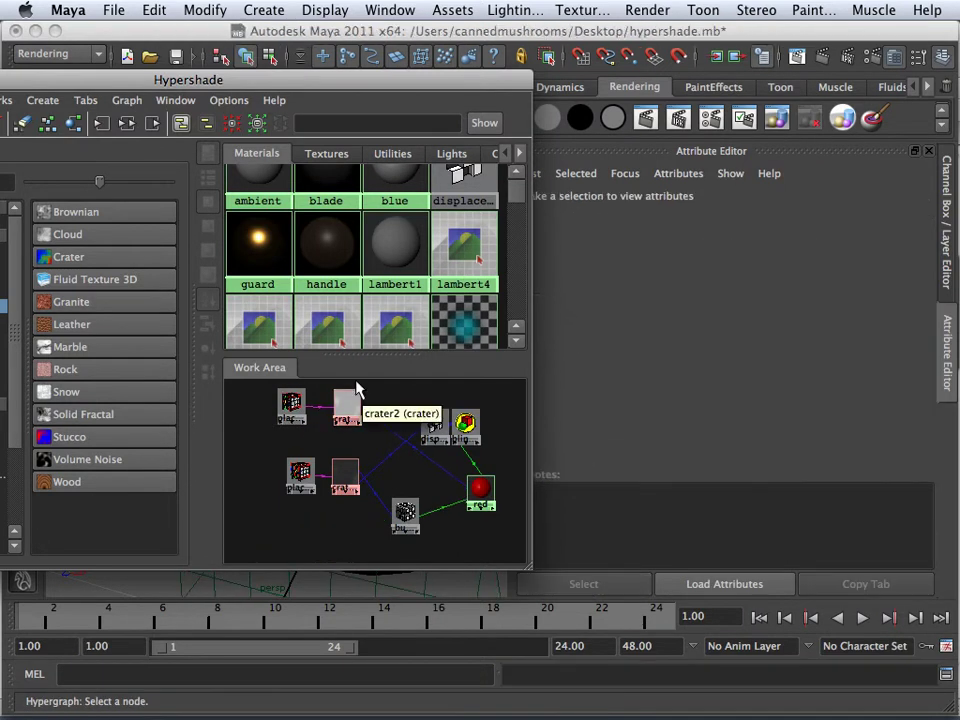
Disconnect crater2's alpha output from the red material's diffuse attribute.
left_click(347, 404)
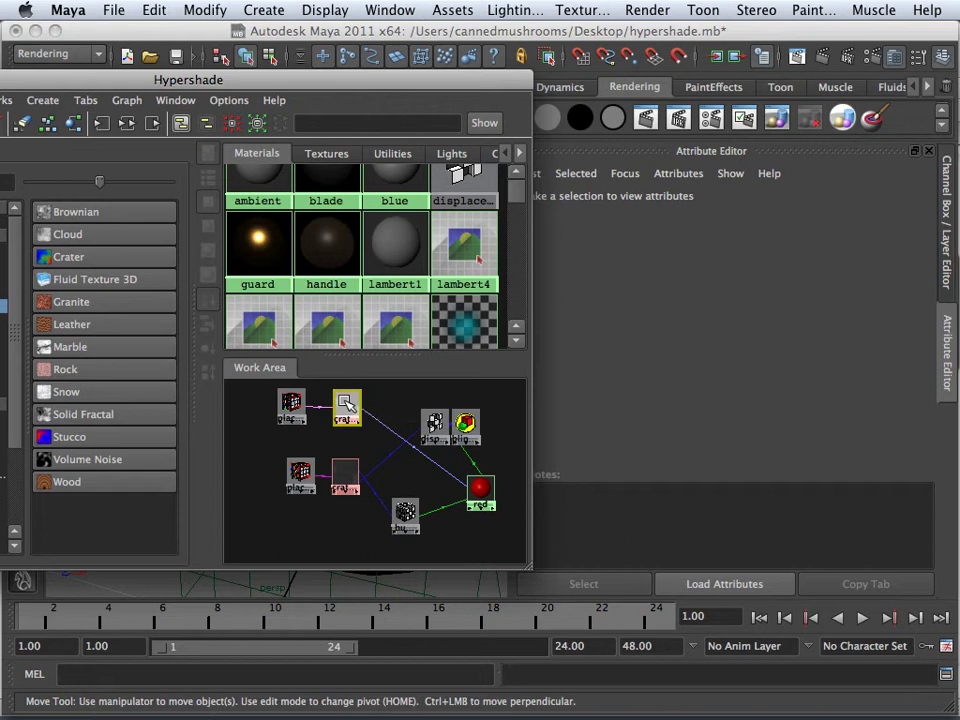
left_click(379, 443)
key("Delete")
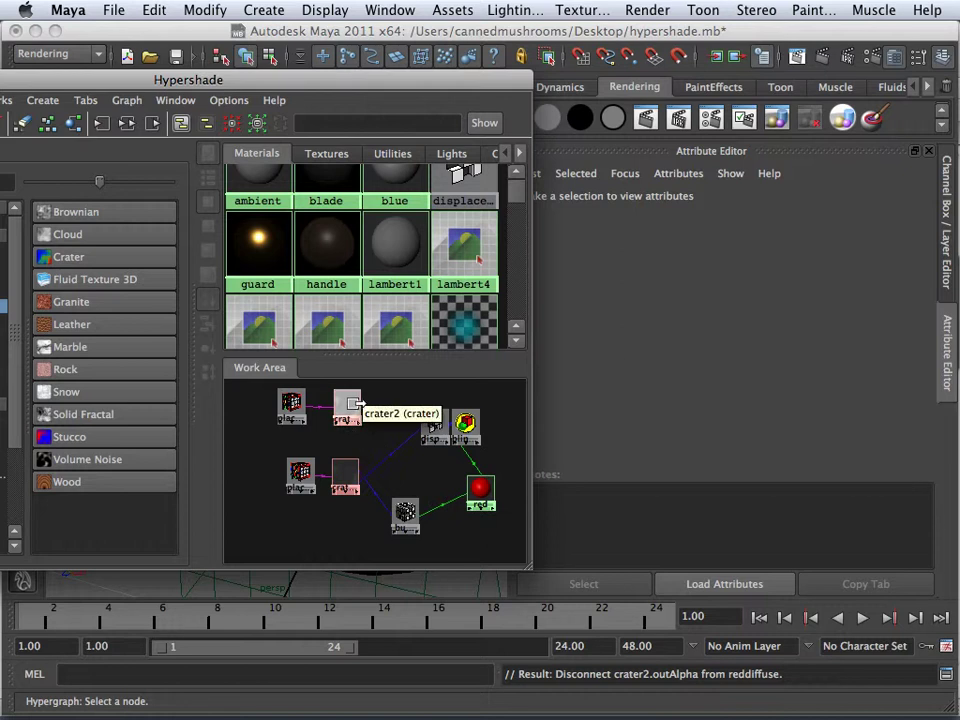
Connect the crater2 texture to the specularColor input of the red material.
left_click(350, 405)
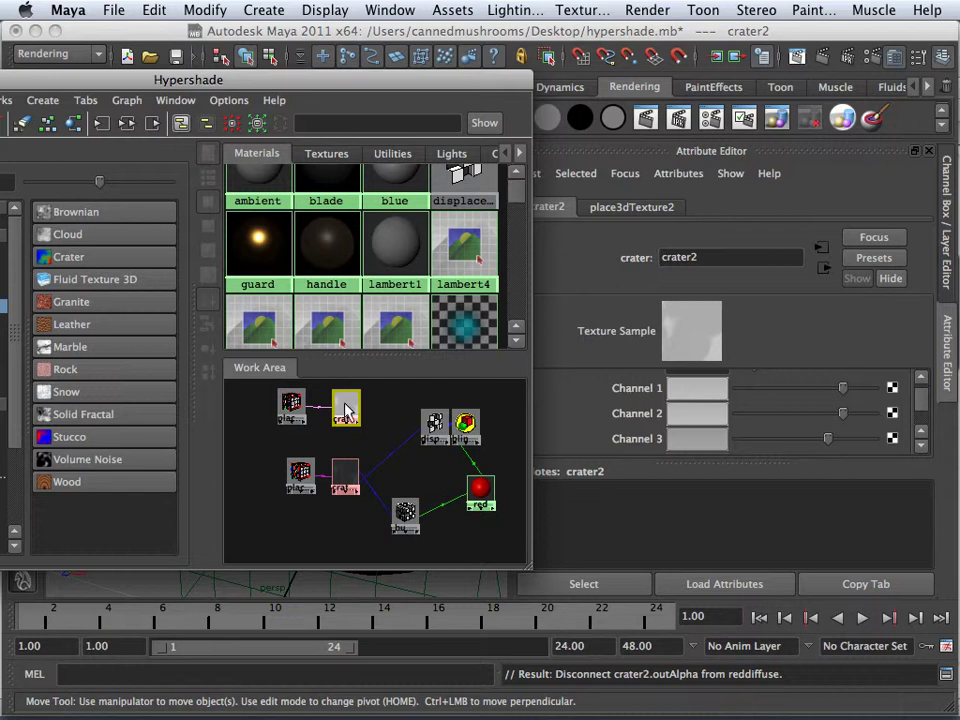
middle_click_drag(345, 410, 482, 497)
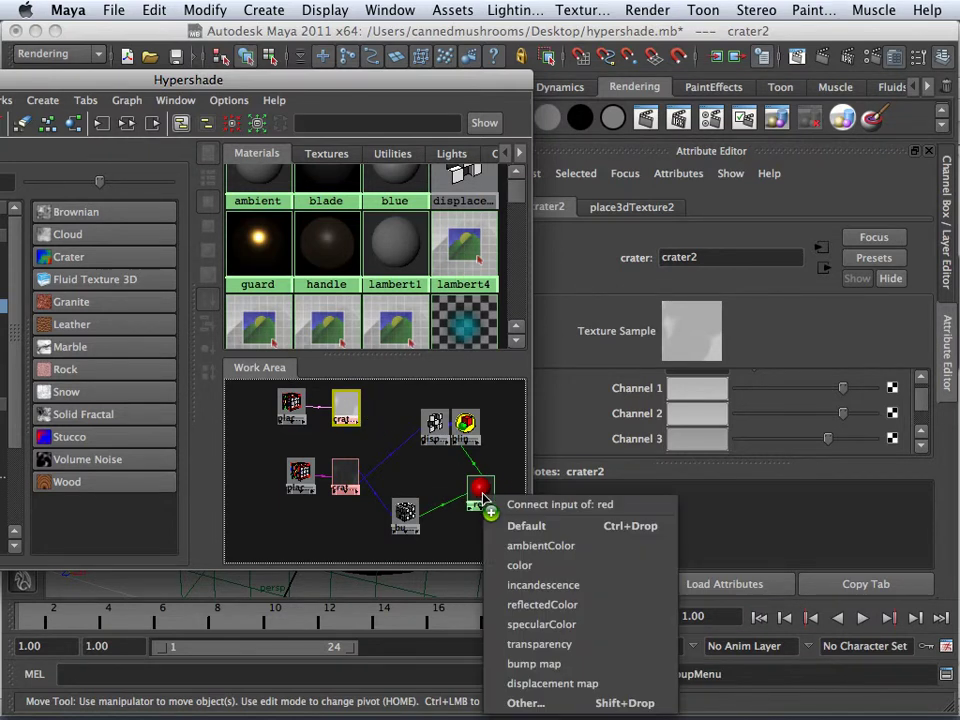
left_click(545, 626)
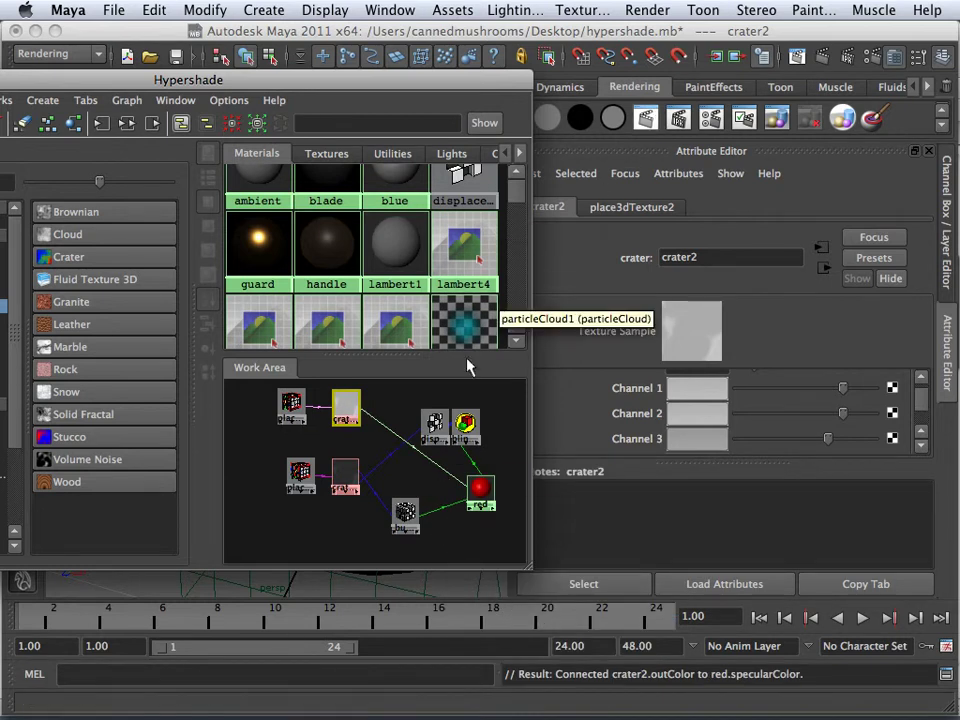
Set crater2's Channel 3 color to black and its Channel 2 color to dark gray.
left_click_drag(363, 79, 131, 226)
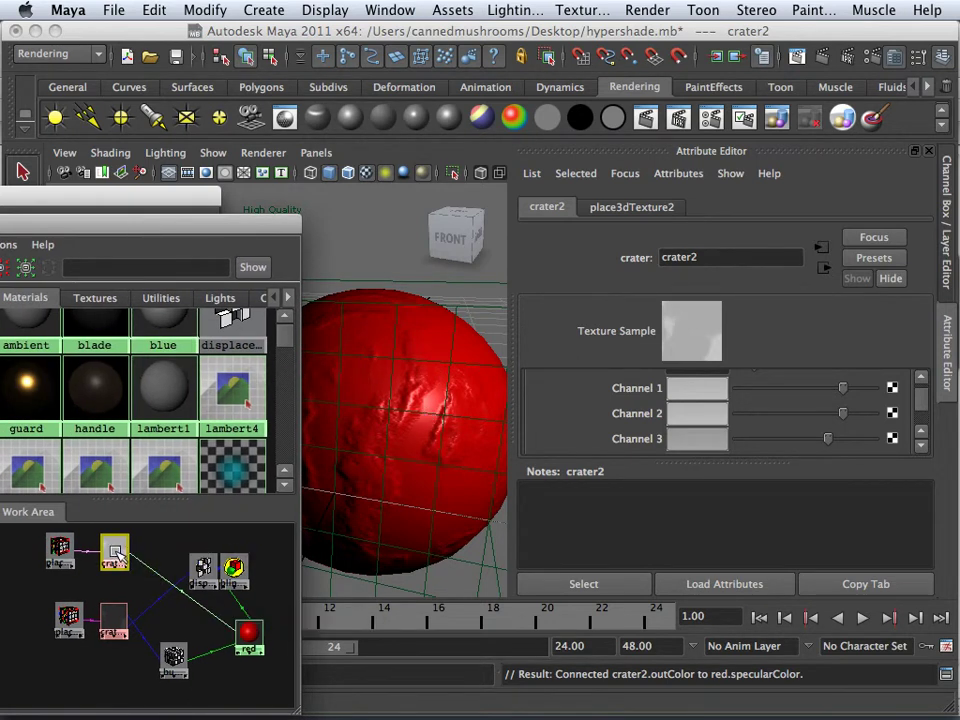
left_click(697, 442)
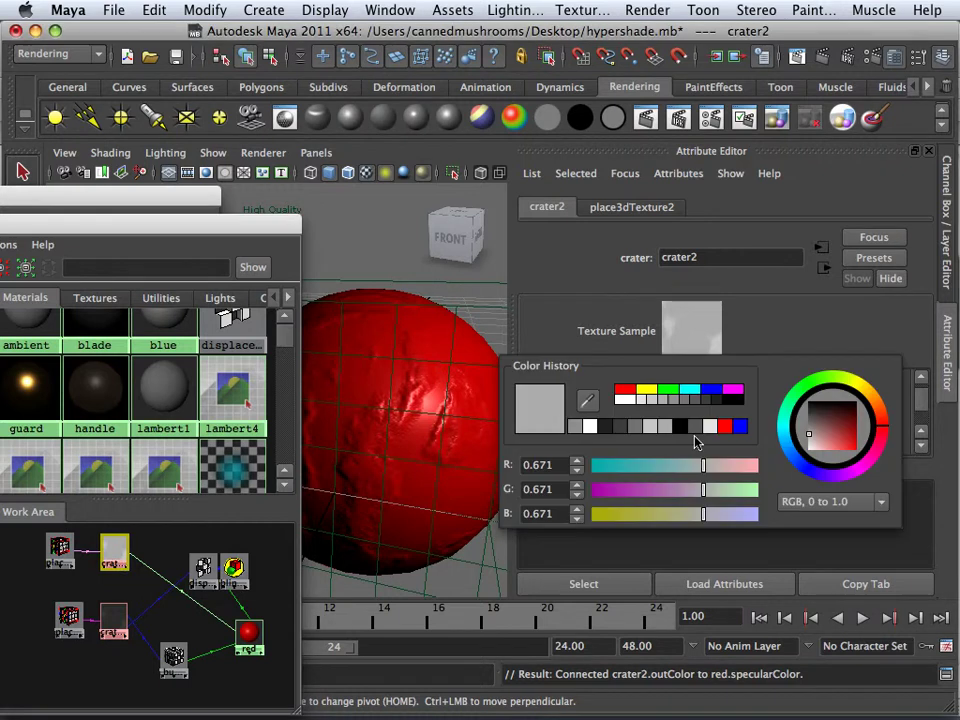
left_click(731, 403)
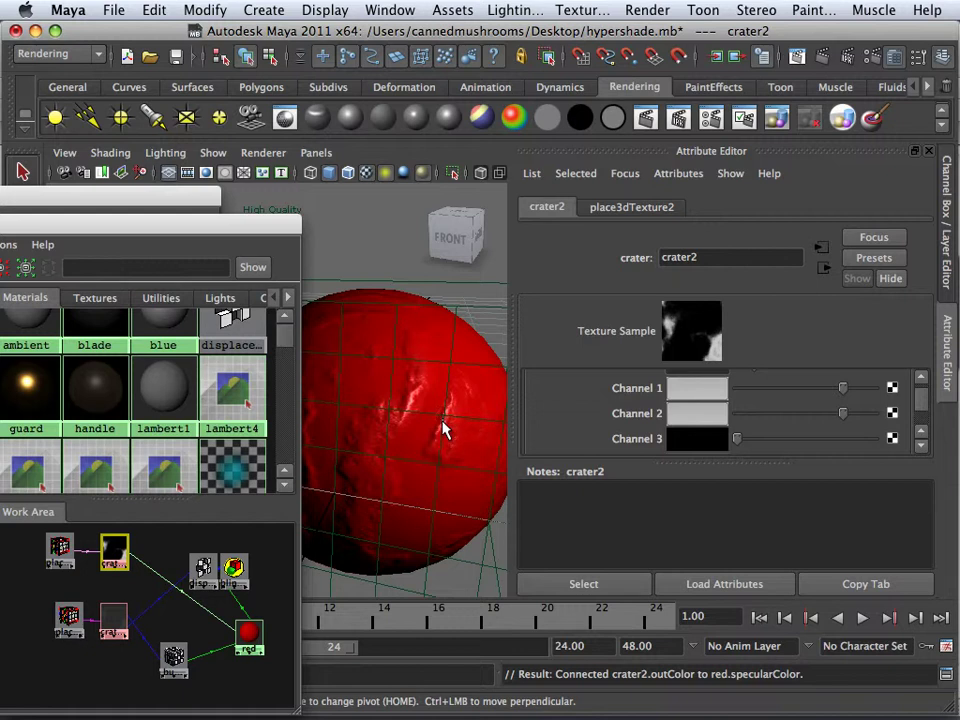
left_click(697, 413)
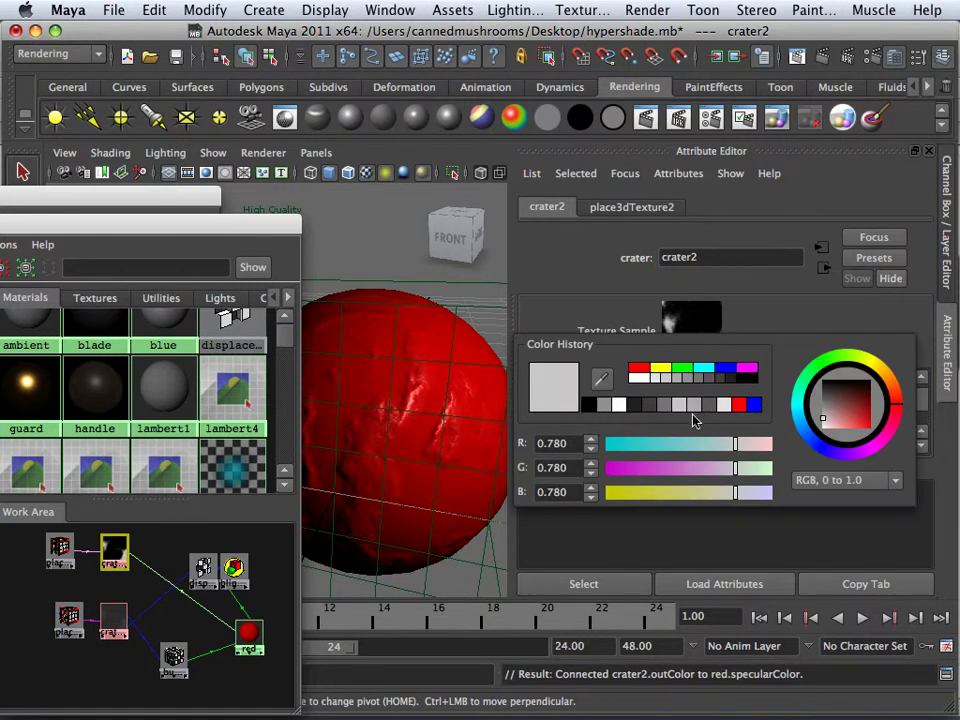
left_click(721, 388)
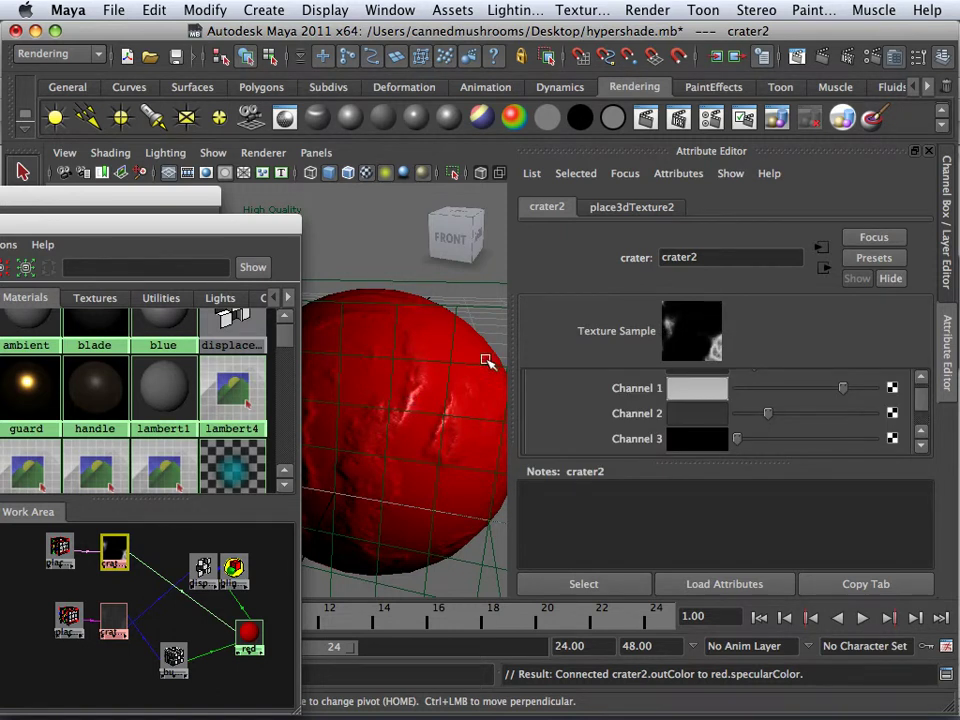
Render the current frame to check the specular highlights on the sphere, and close the render window.
left_click(647, 120)
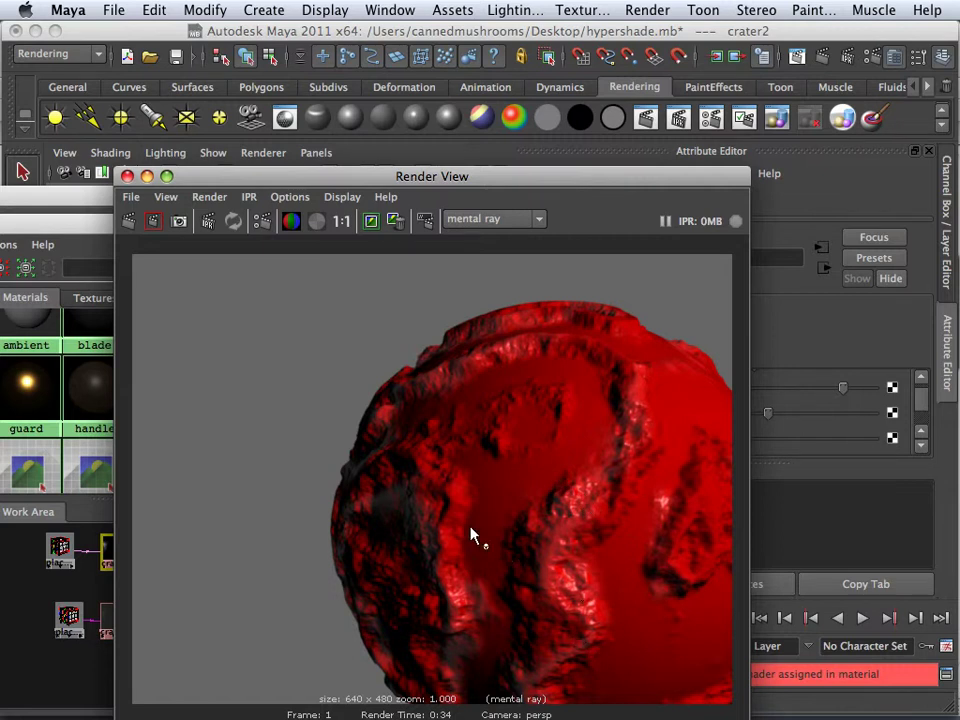
left_click(126, 176)
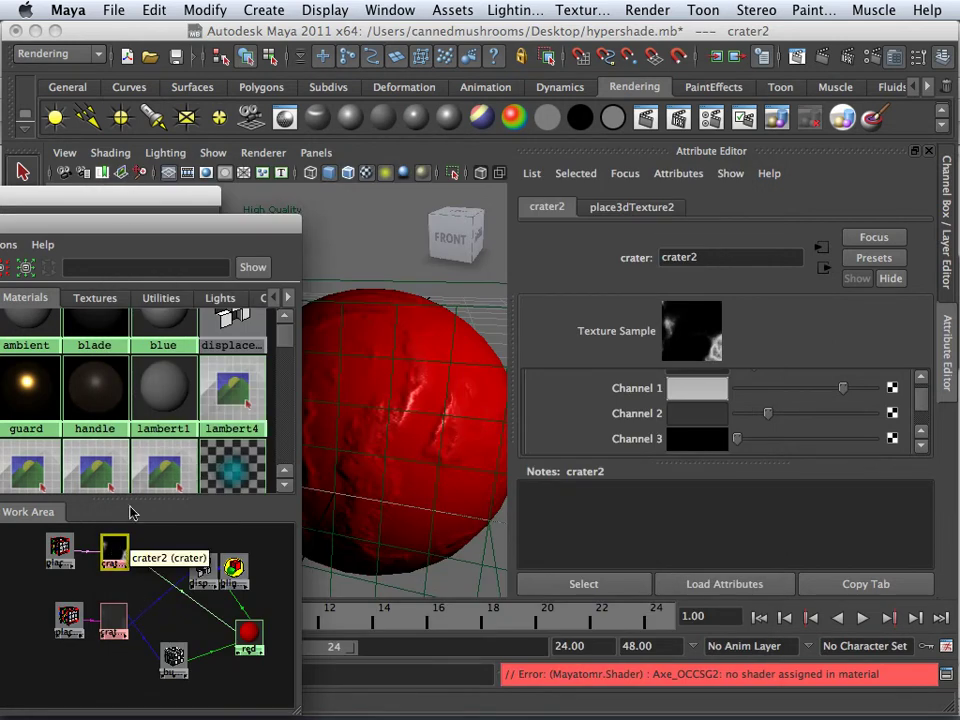
Tint crater2's Channel 1 color teal by lowering its red component to 0.509, and render the sphere again.
left_click(702, 389)
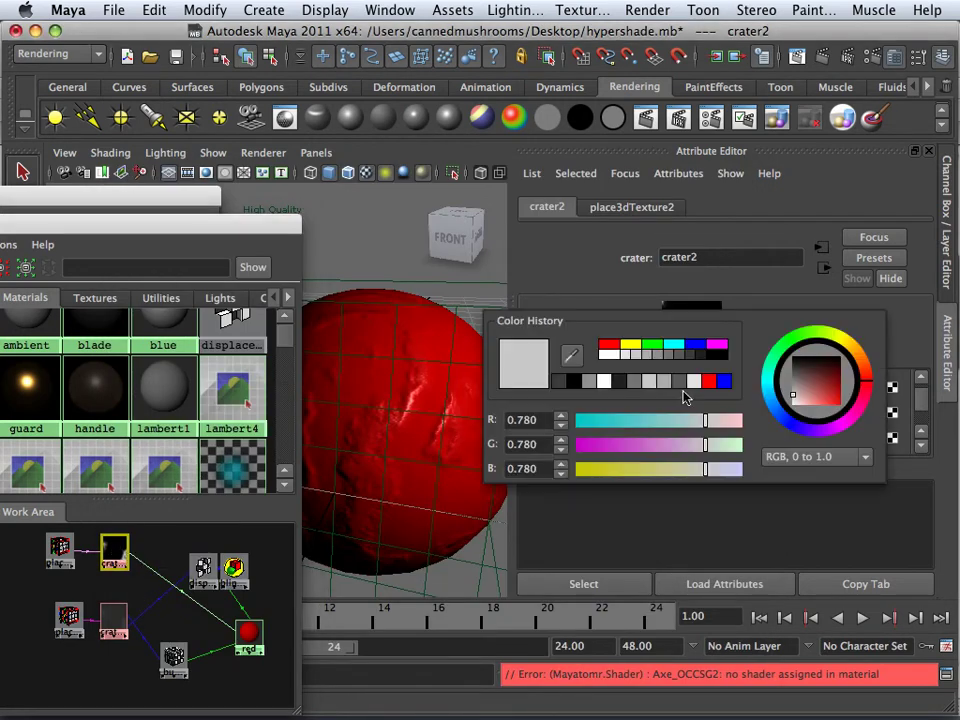
left_click_drag(706, 421, 660, 422)
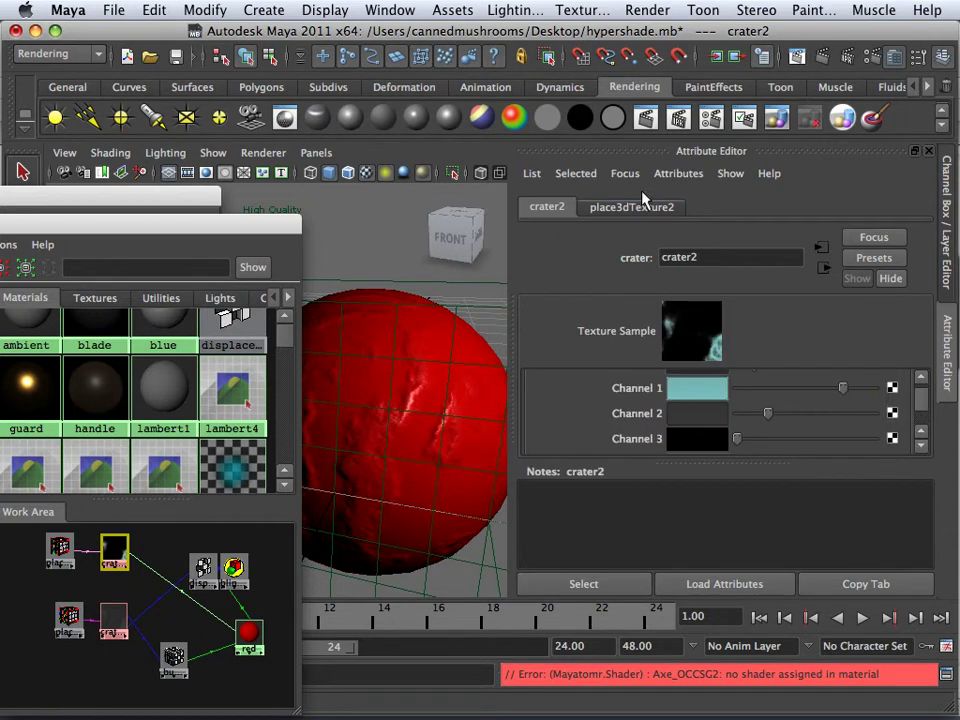
left_click(645, 118)
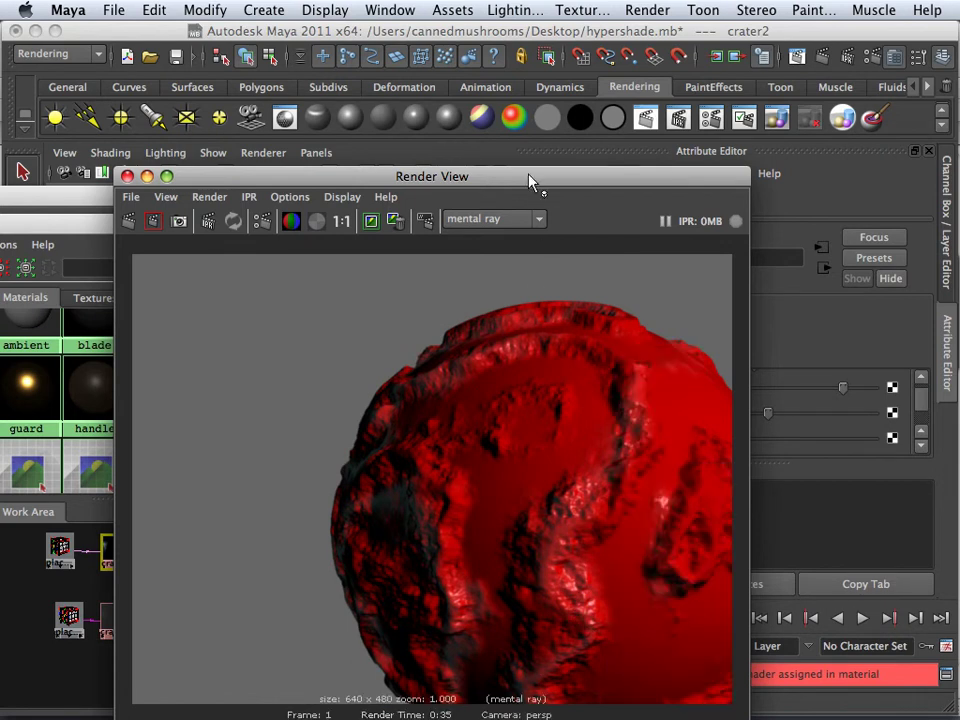
left_click_drag(531, 182, 526, 37)
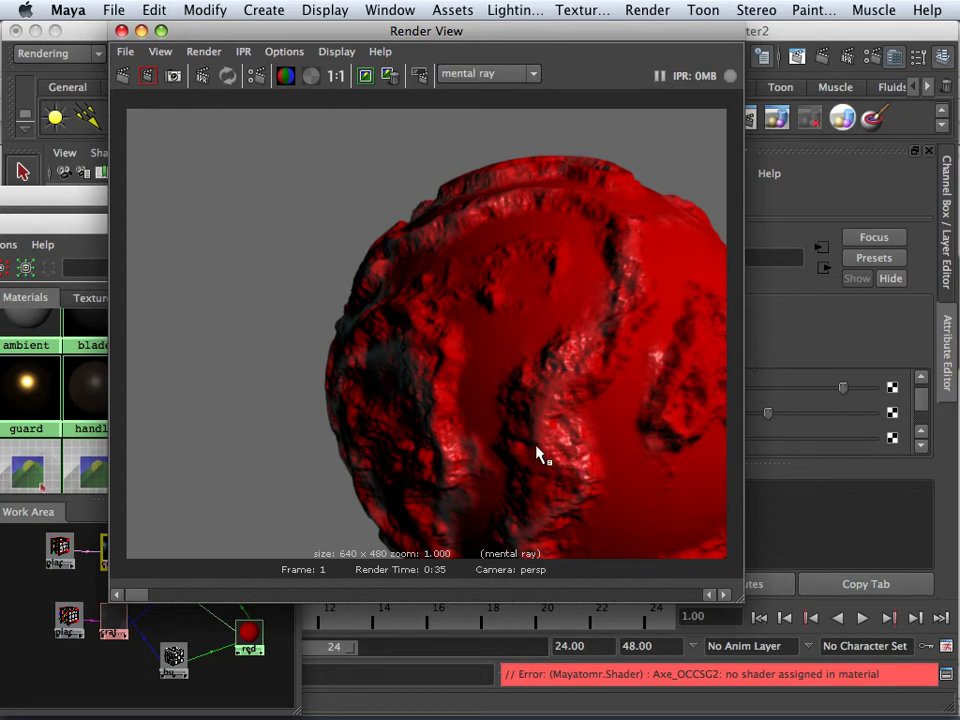
left_click_drag(306, 30, 413, 655)
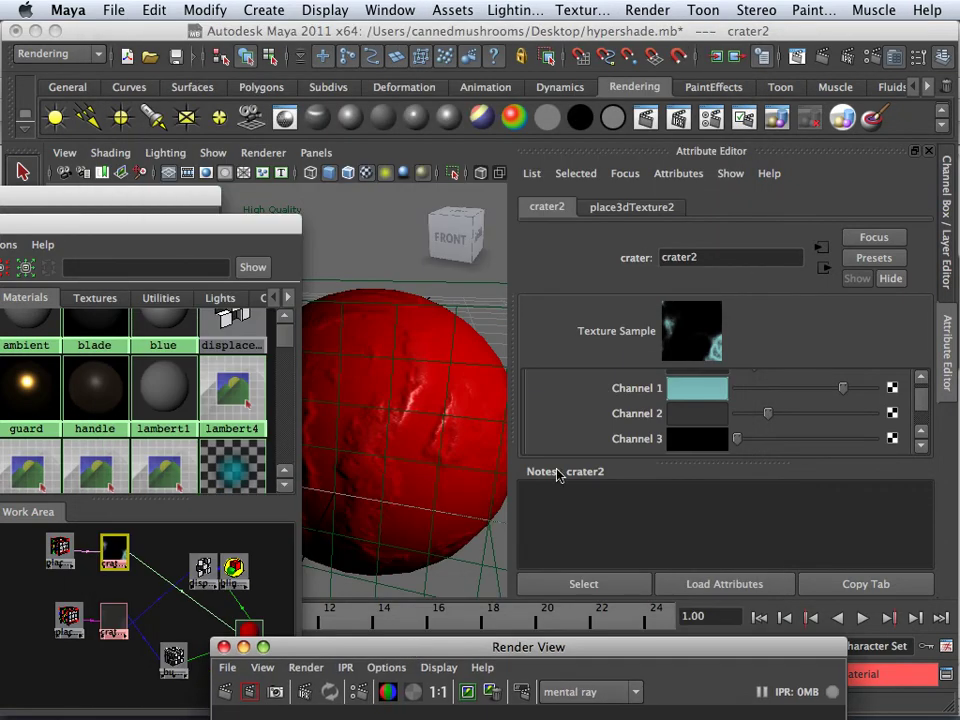
Set crater2's Channel 1 color to pure blue.
left_click(693, 400)
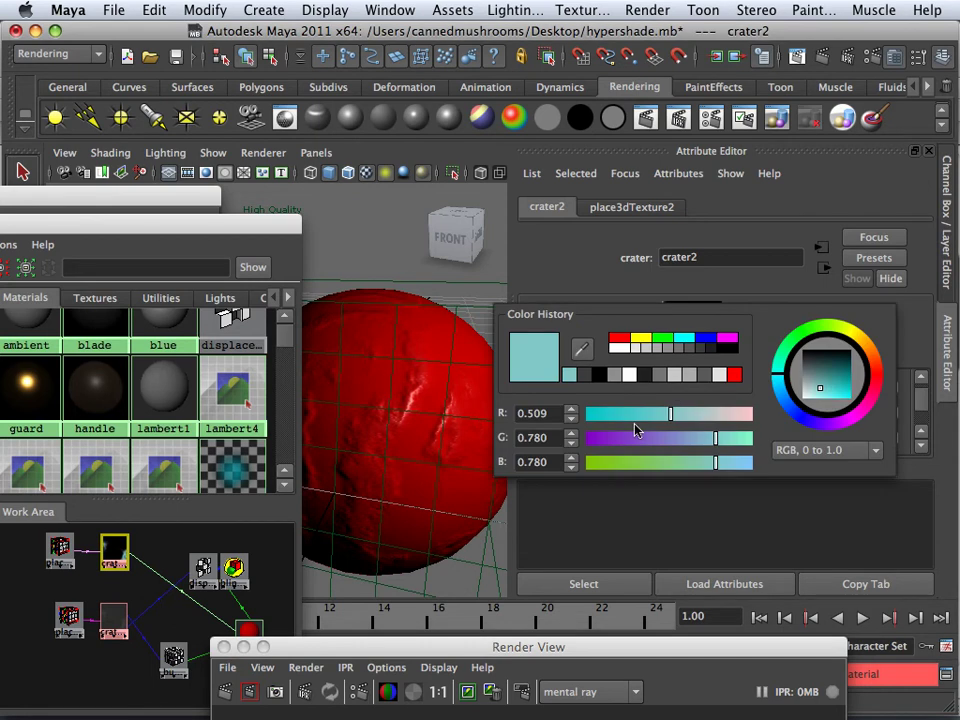
mouse_move(499, 645)
left_mouse_down()
mouse_move(540, 208)
mouse_move(539, 38)
mouse_move(547, 80)
mouse_move(495, 662)
left_mouse_up()
left_click(681, 398)
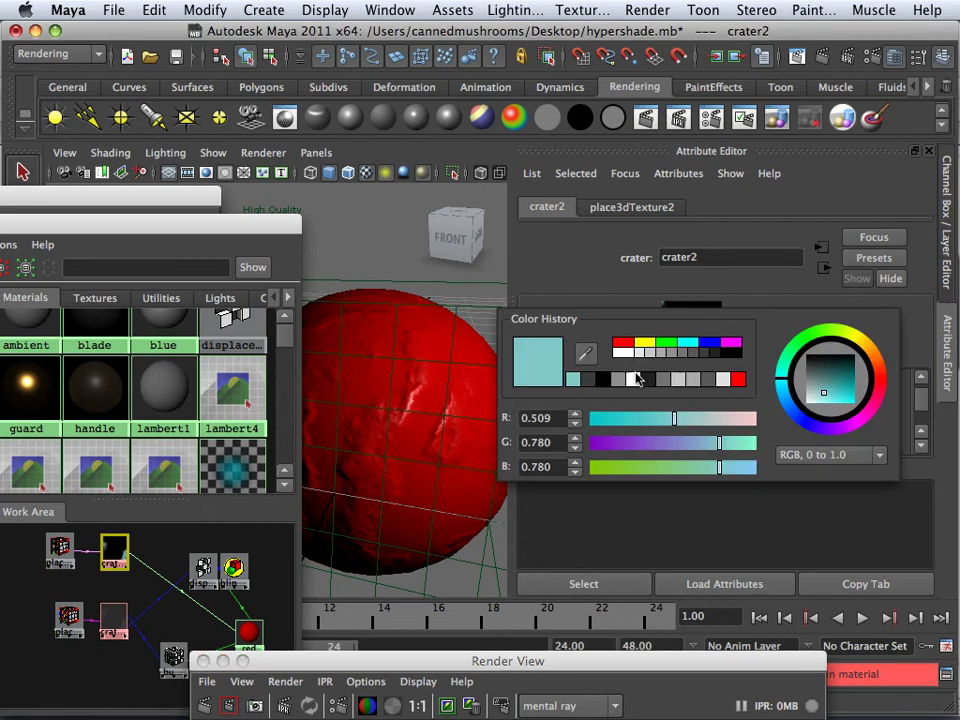
left_click(709, 342)
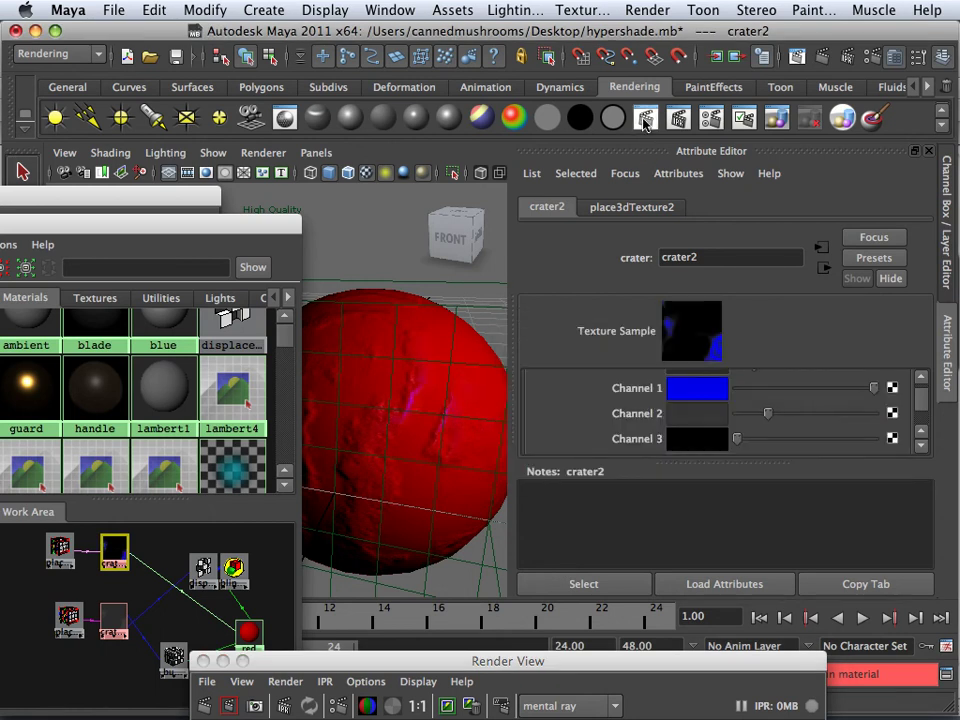
Render the sphere again with the blue specular color, keeping the render window in view.
left_click_drag(414, 665, 275, 118)
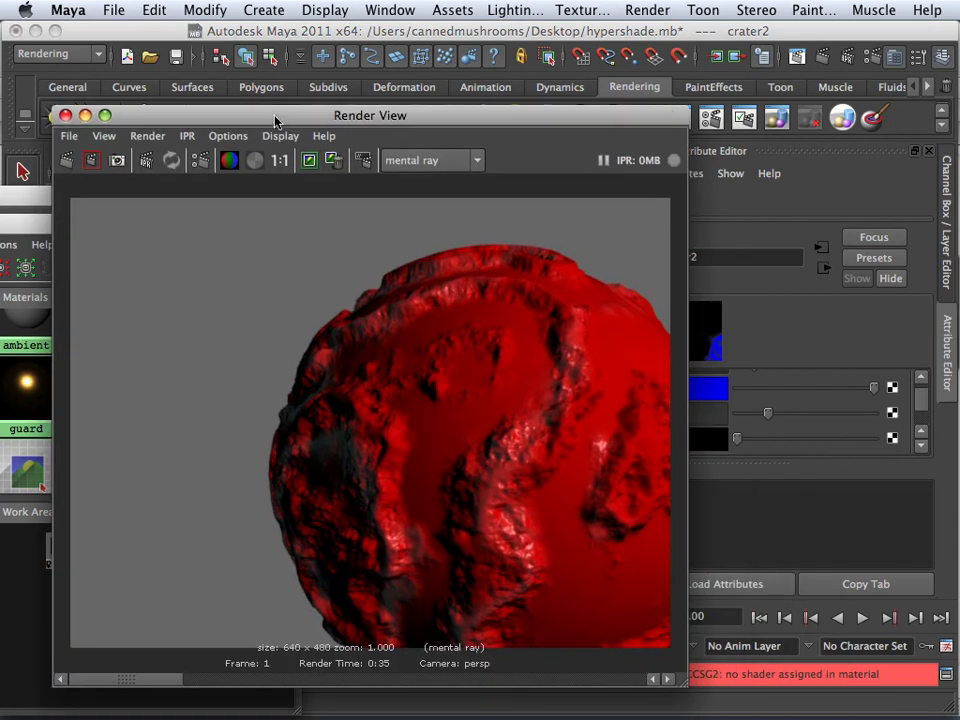
left_click_drag(621, 122, 566, 122)
left_click(647, 119)
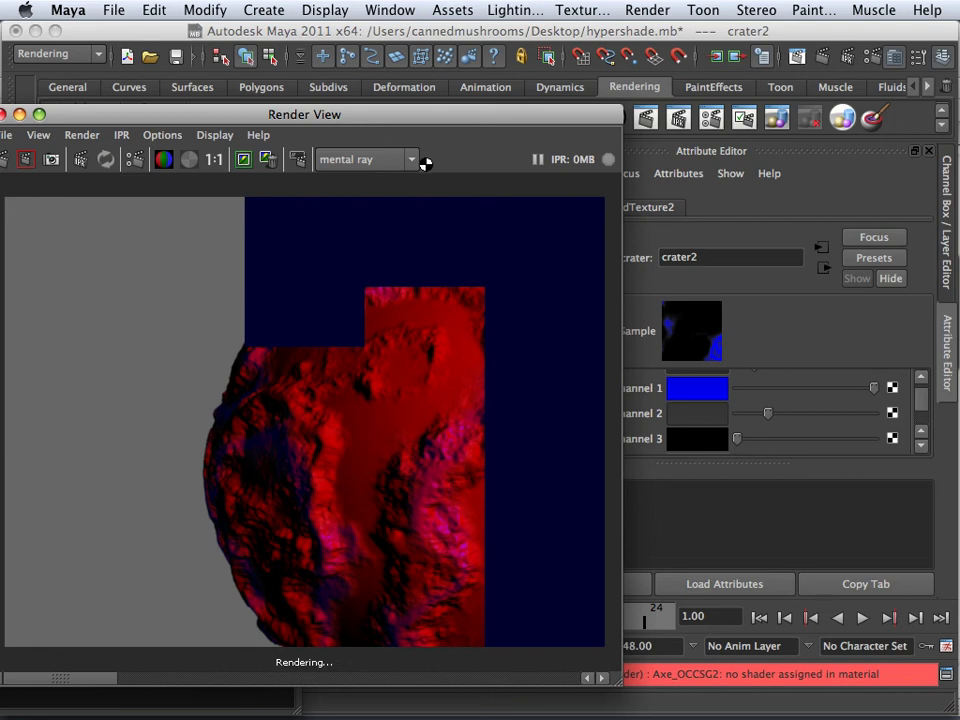
Compare the blue-highlight render with the earlier stored renders of the sphere.
left_click_drag(392, 120, 456, 51)
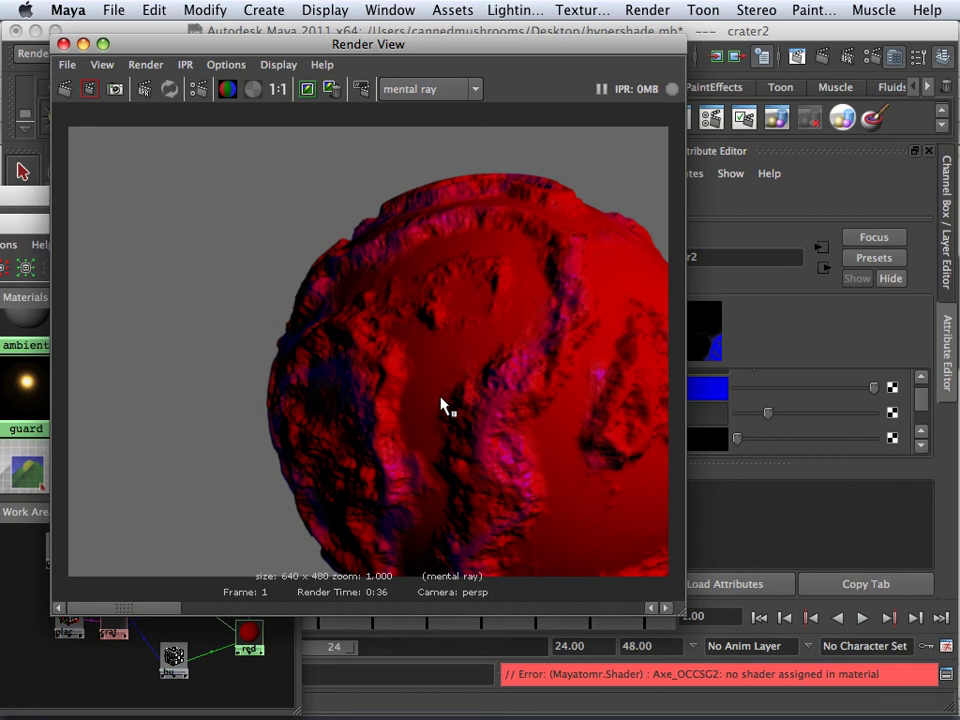
left_click(310, 90)
left_click_drag(138, 599, 384, 596)
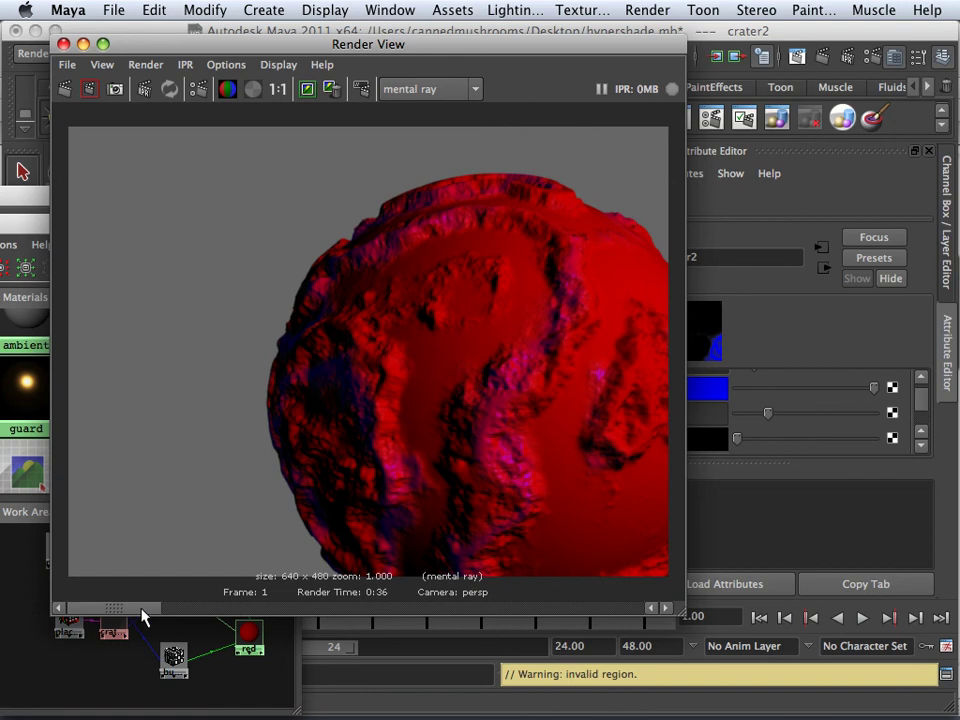
left_click_drag(140, 608, 302, 615)
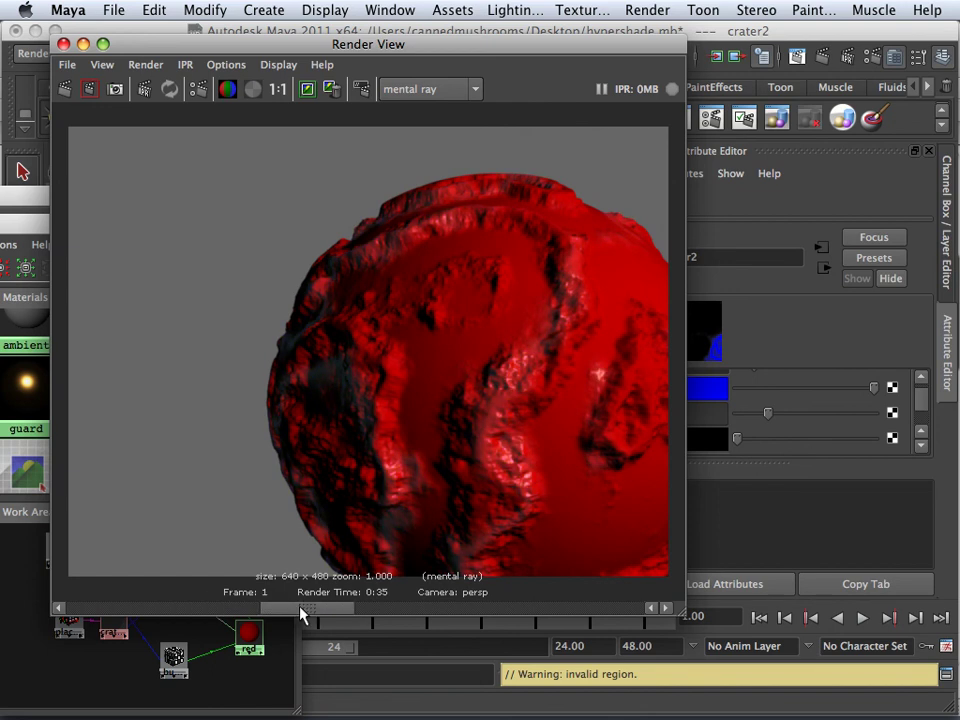